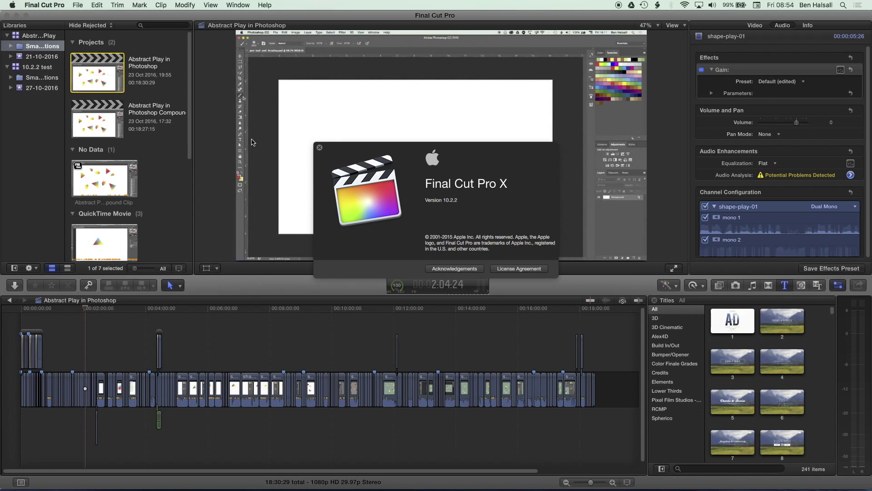
# - Switch to the Finder and show the Applications folder at full height
pyautogui.press('super+Tab')
pyautogui.press('super+shift+a')
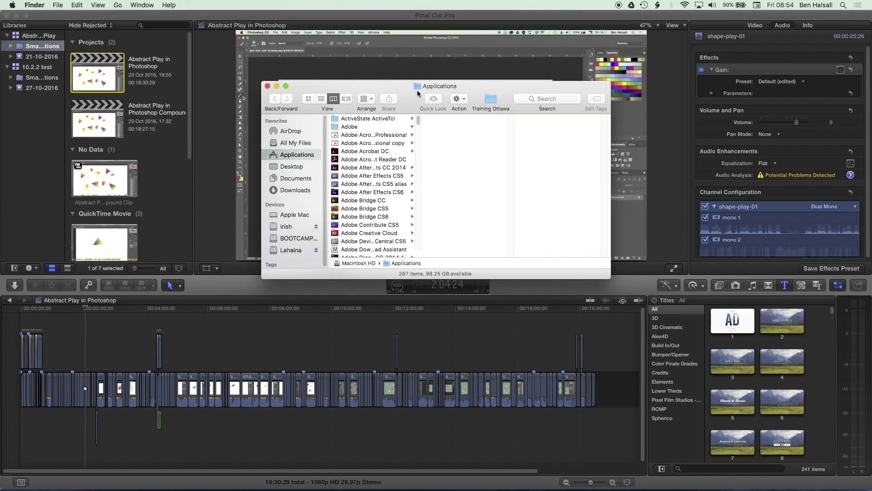
pyautogui.doubleClick(418, 93)
pyautogui.scroll(-10, 321, 181)
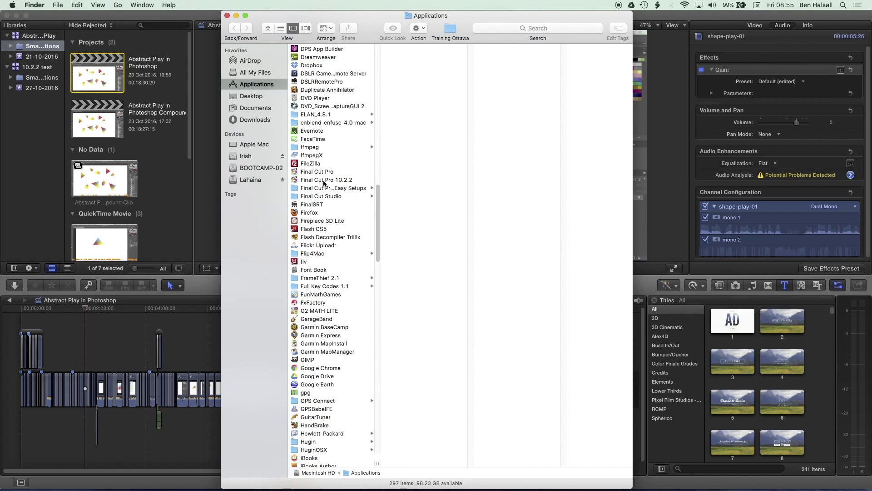
# - Compare the Final Cut Pro 10.3 and 10.2.2 details, then bring 10.2.2 forward
pyautogui.click(315, 175)
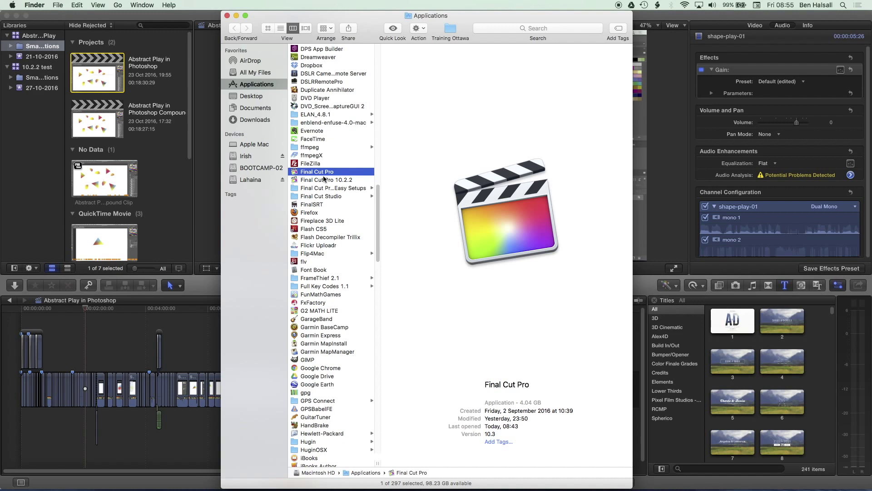
pyautogui.click(305, 182)
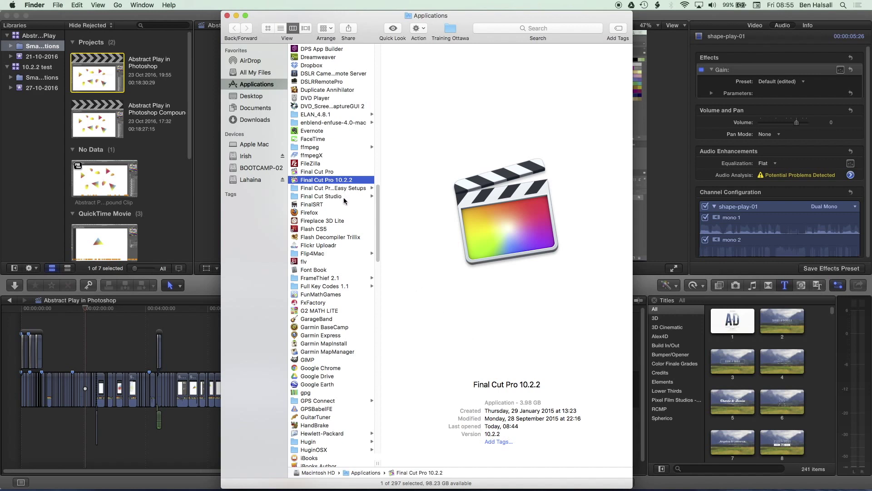
pyautogui.click(306, 172)
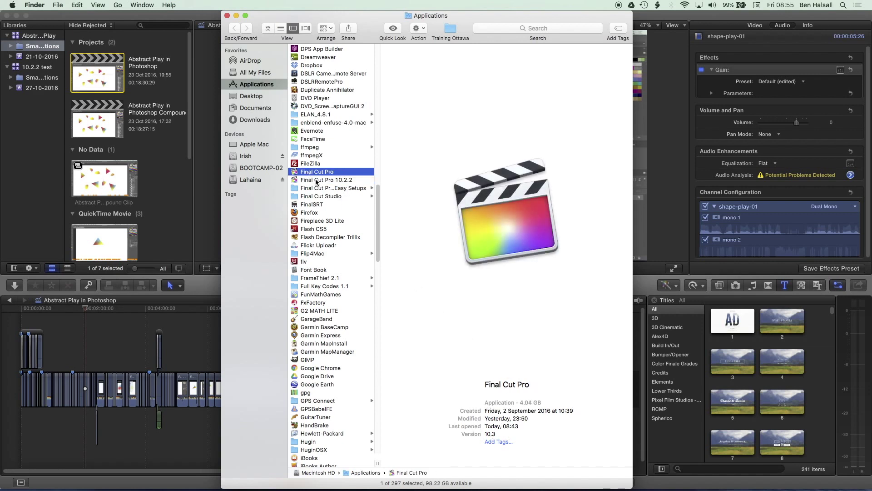
pyautogui.click(316, 181)
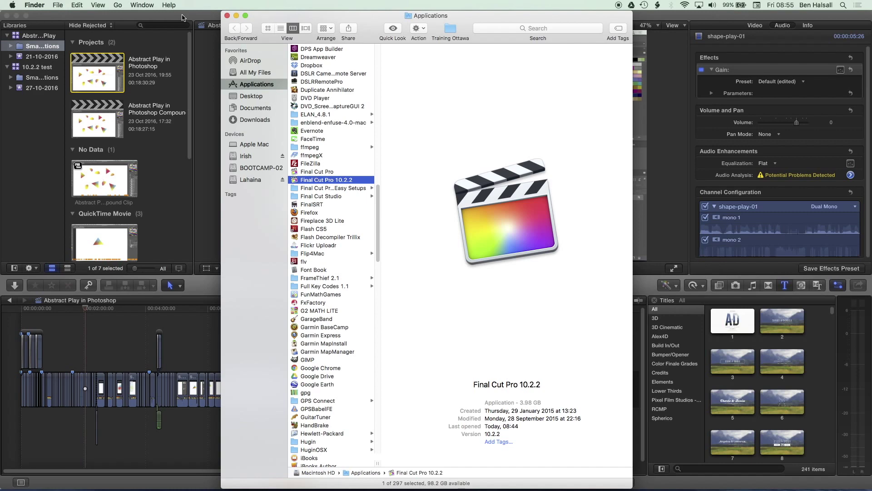
pyautogui.click(184, 17)
# - Try opening Slide Out Text in 10.2.2, dismiss the newer-version warning, close the About box
pyautogui.click(78, 6)
pyautogui.moveTo(97, 30)
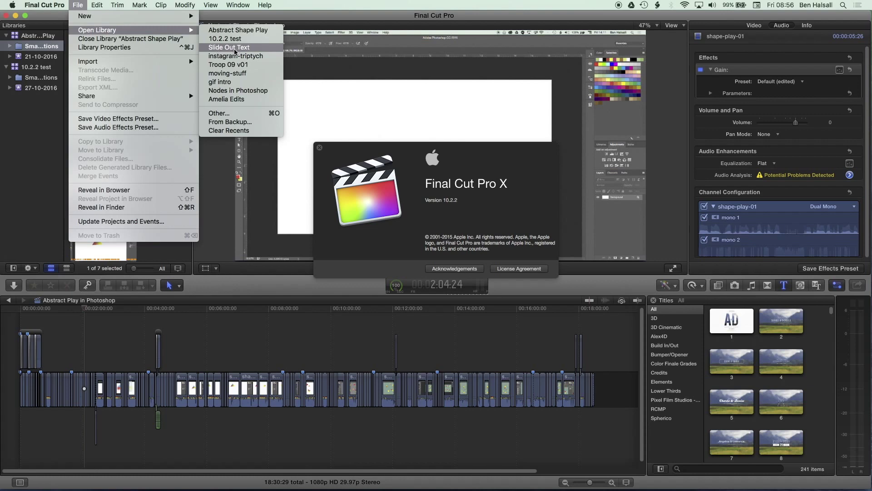
pyautogui.click(234, 48)
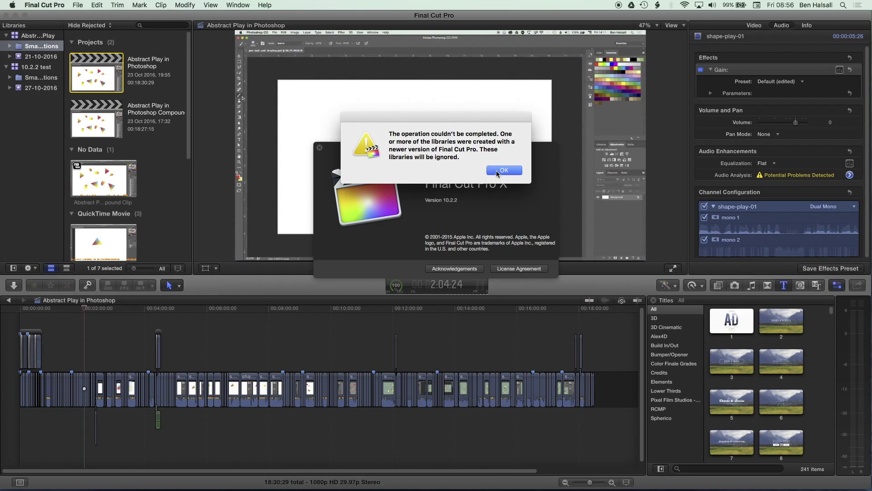
pyautogui.click(497, 171)
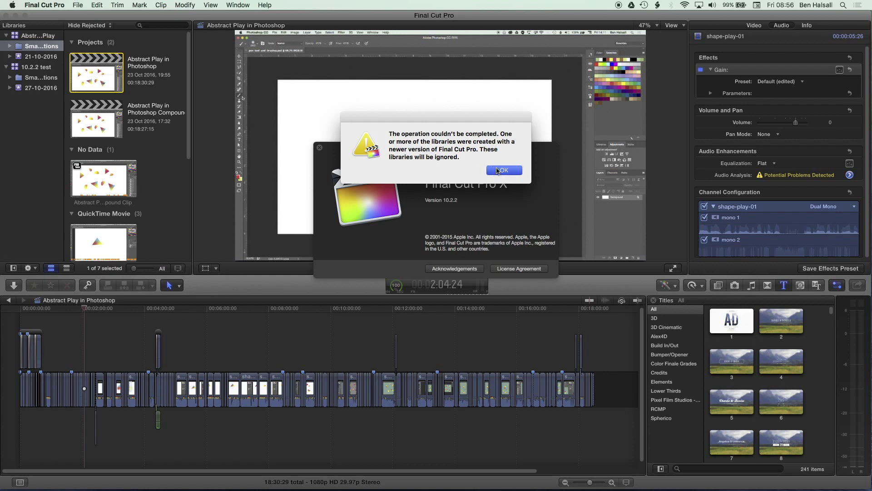
pyautogui.click(321, 148)
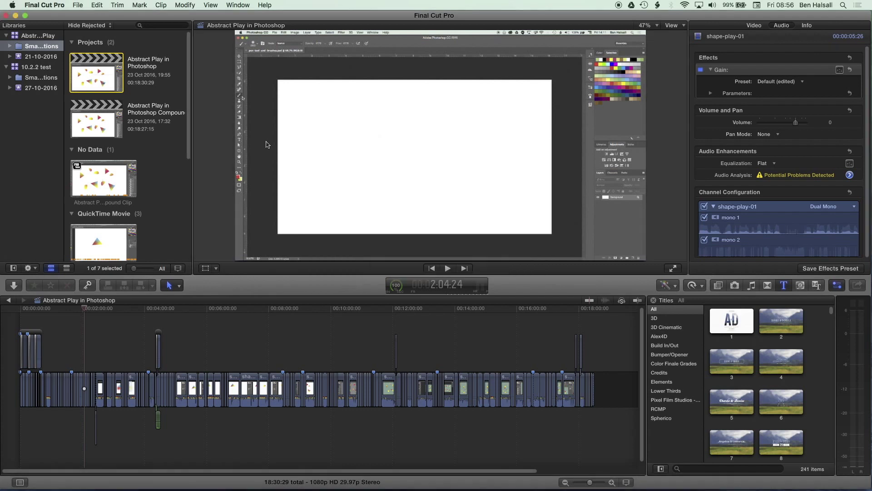
pyautogui.click(45, 6)
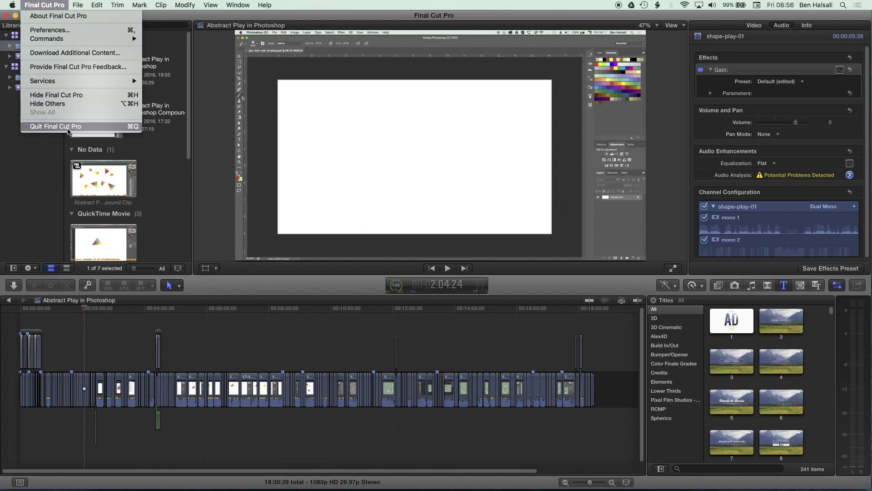
# - Quit Final Cut Pro 10.2.2 and launch Final Cut Pro 10.3 from Applications
pyautogui.click(68, 128)
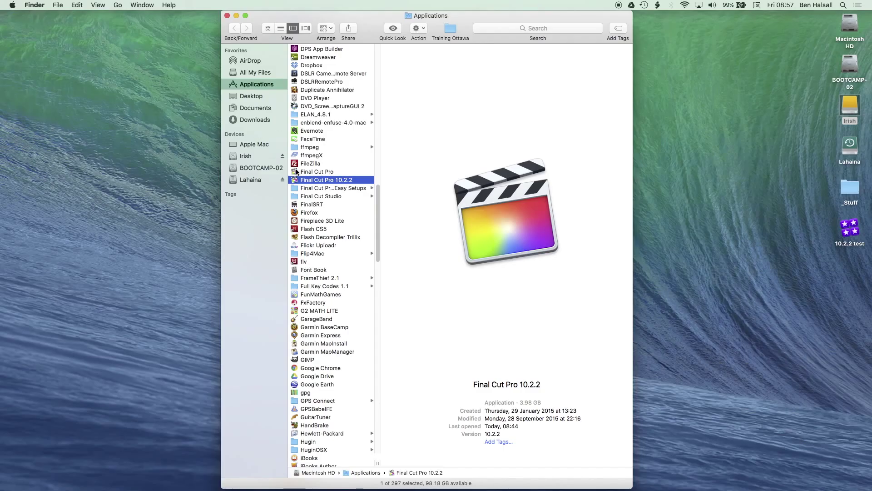
pyautogui.doubleClick(296, 172)
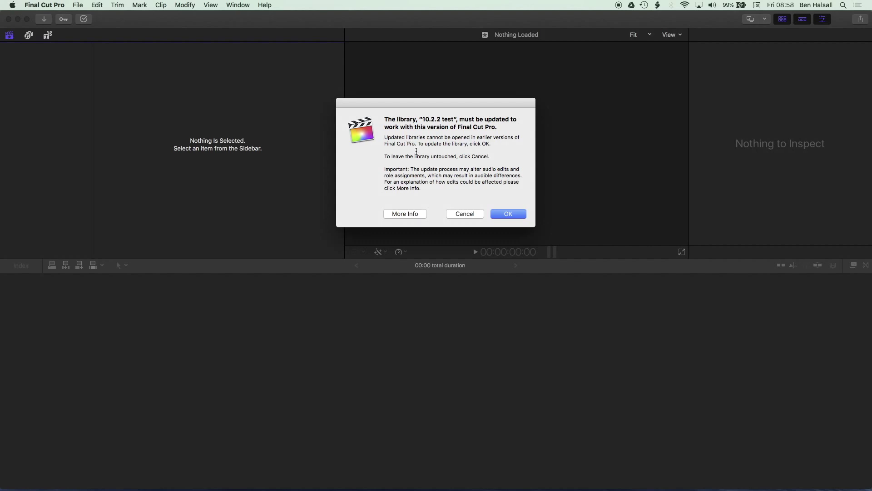
# - Decline updating the 10.2.2 test and Abstract Shape Play libraries
pyautogui.click(464, 214)
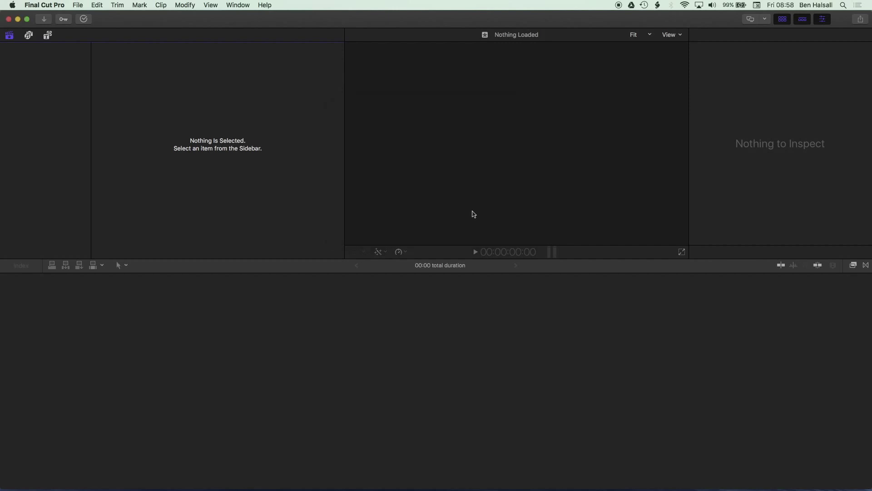
pyautogui.click(465, 222)
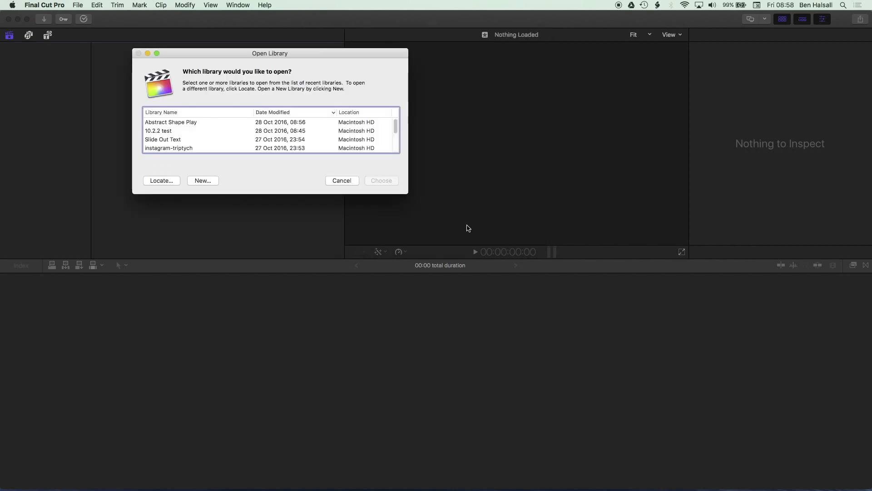
pyautogui.moveTo(310, 56); pyautogui.dragTo(346, 64)
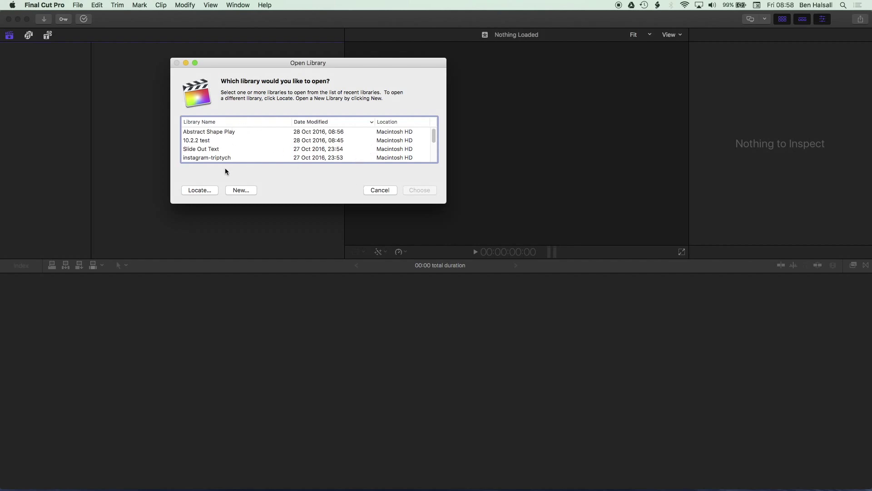
# - Open the Slide Out Text library in 10.3 and select its Slide Out Text Edit clip
pyautogui.click(201, 149)
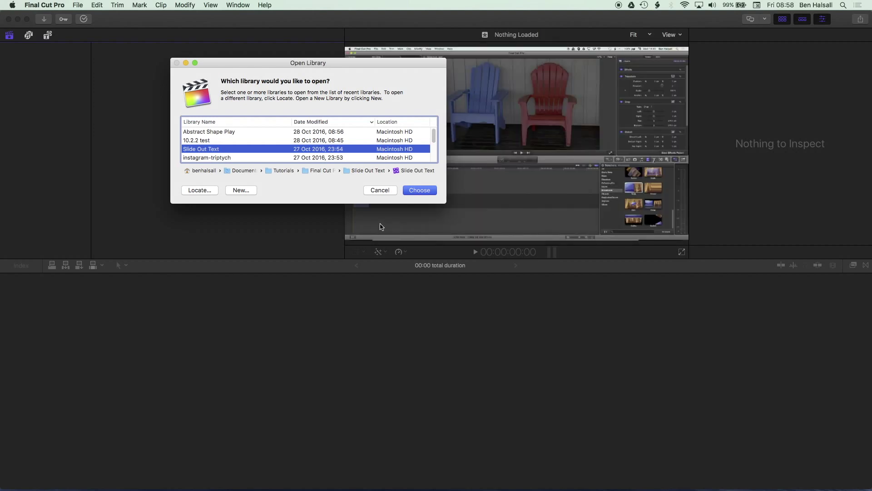
pyautogui.press('Return')
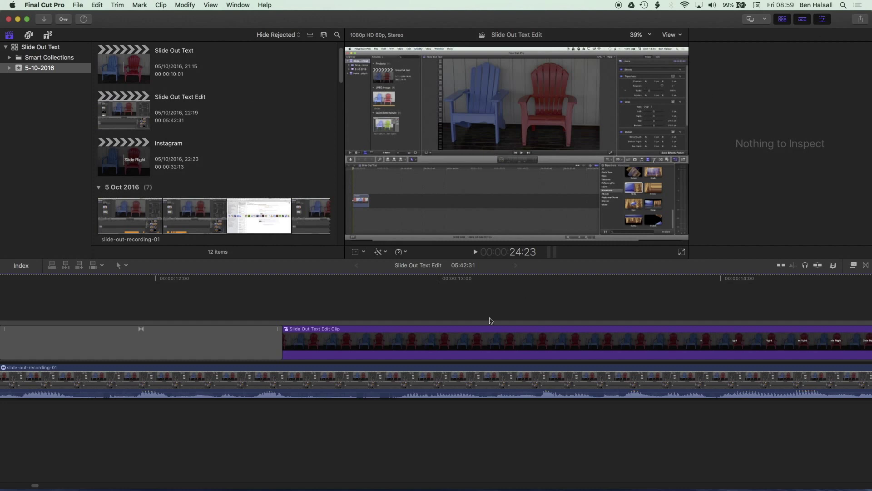
pyautogui.click(439, 341)
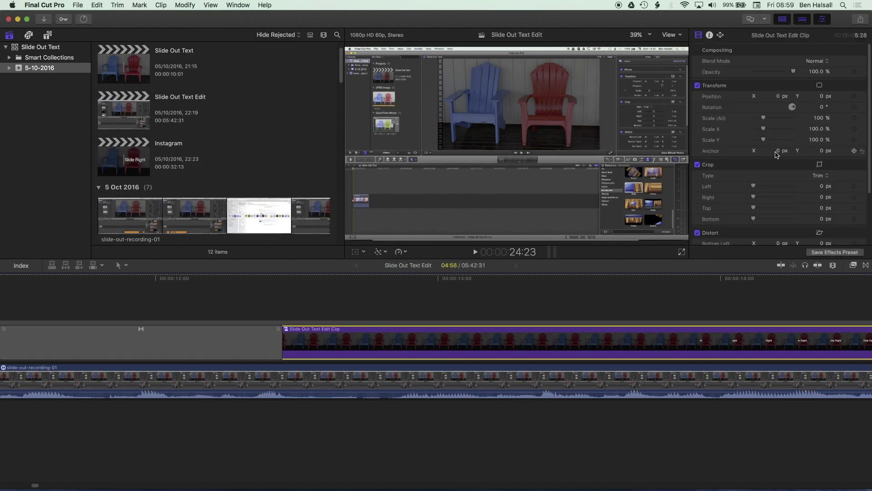